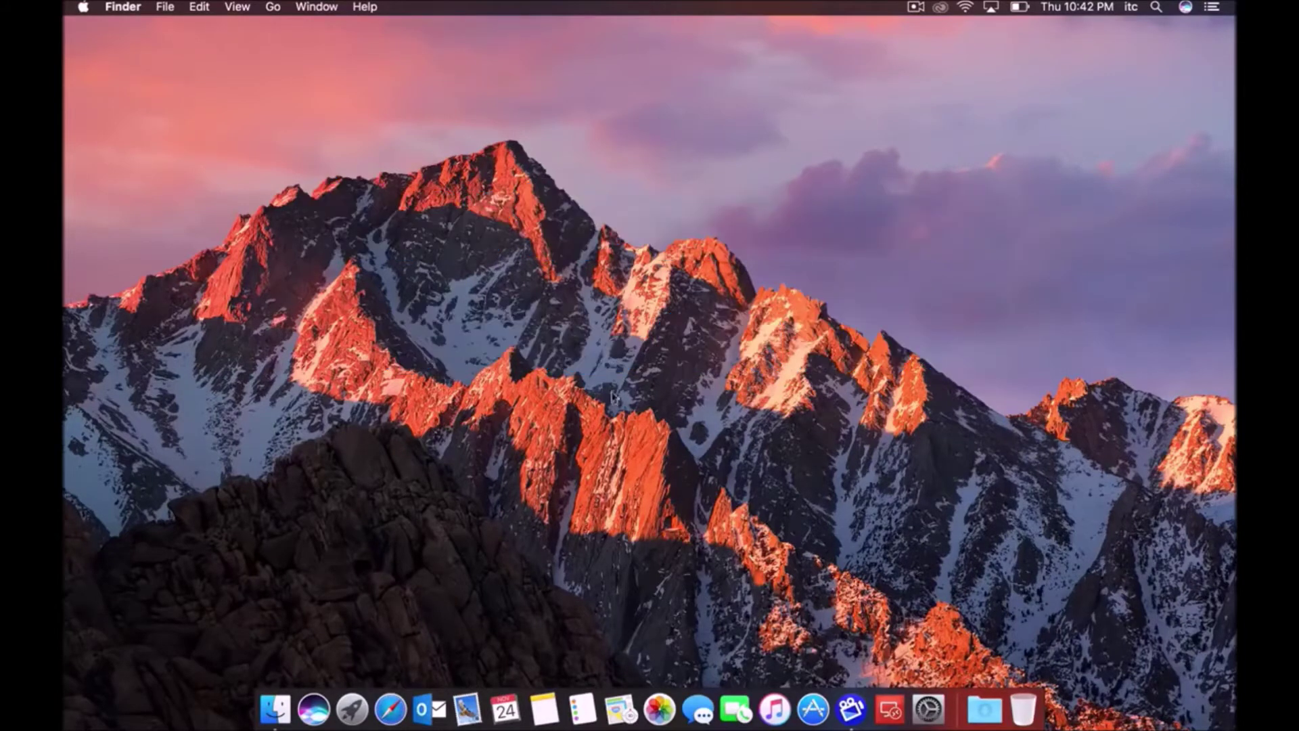
Search the App Store for 'microsoft remote desktop', then close the App Store
left_click(814, 710)
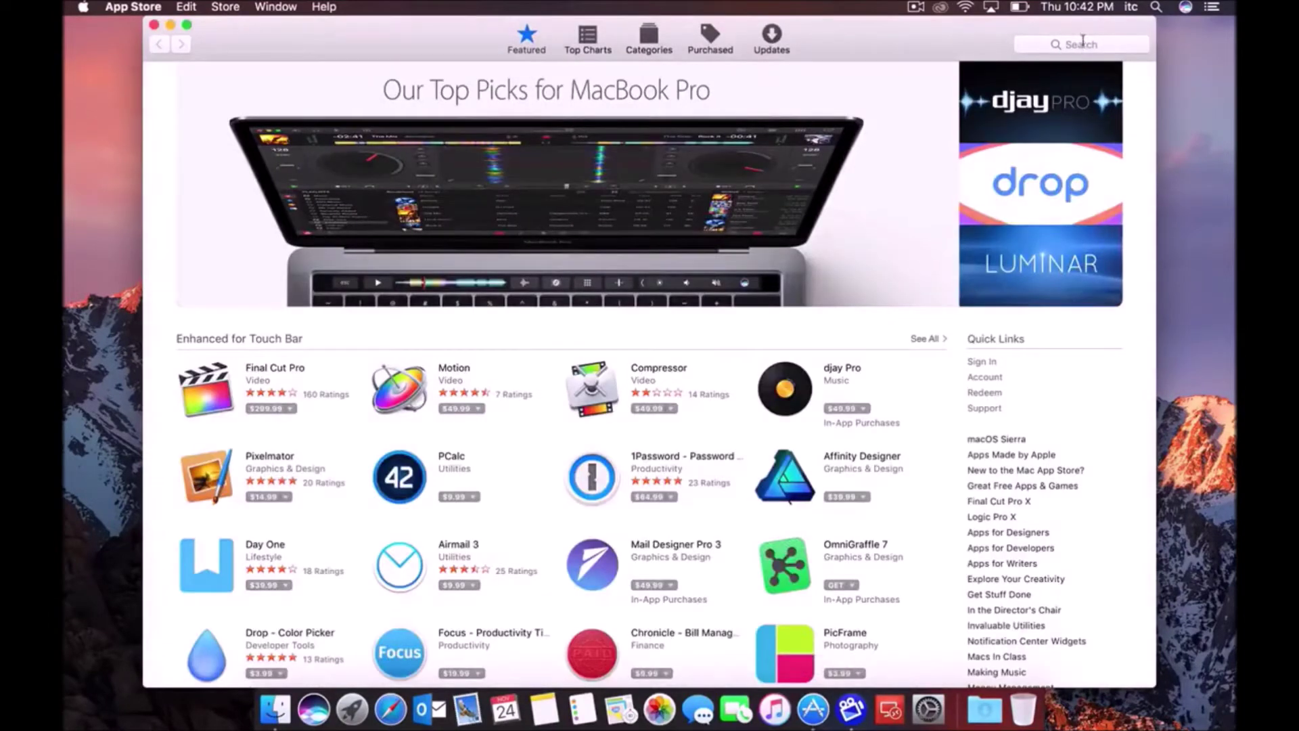
left_click(1082, 42)
type("microsof")
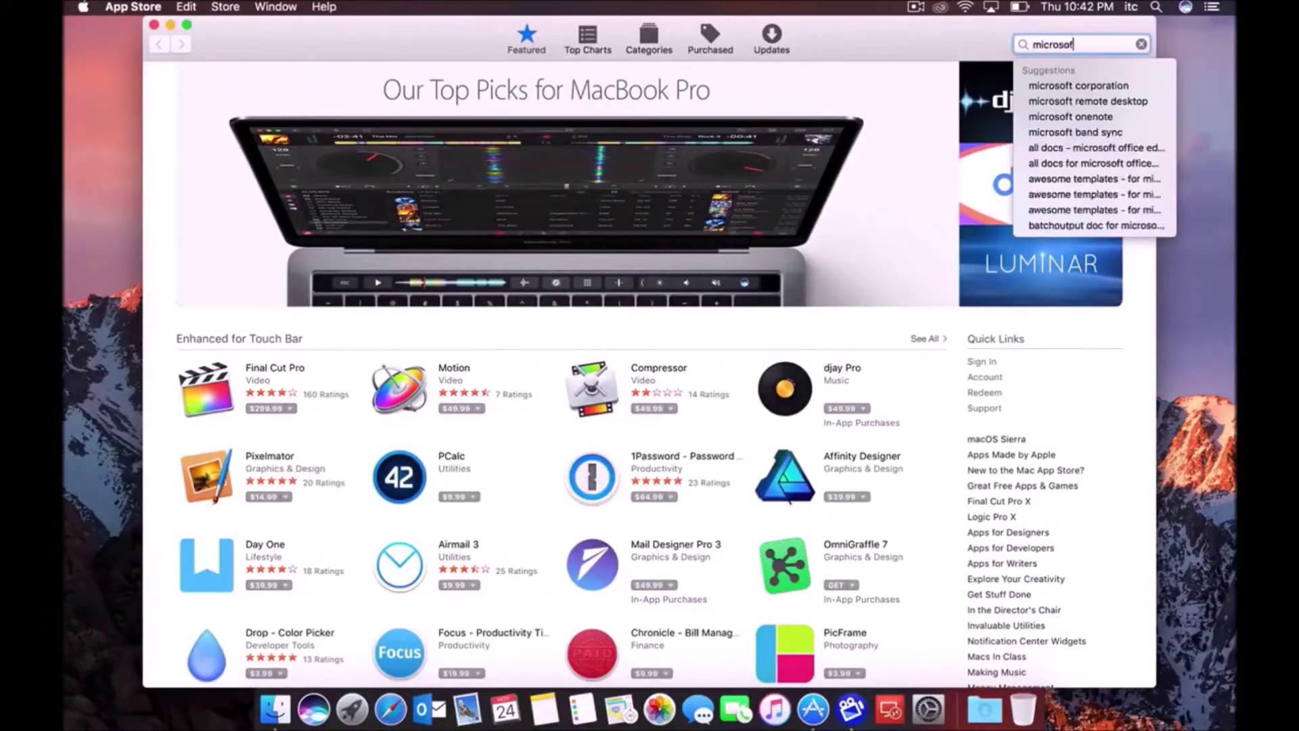
type("t remote desktop")
key("Return")
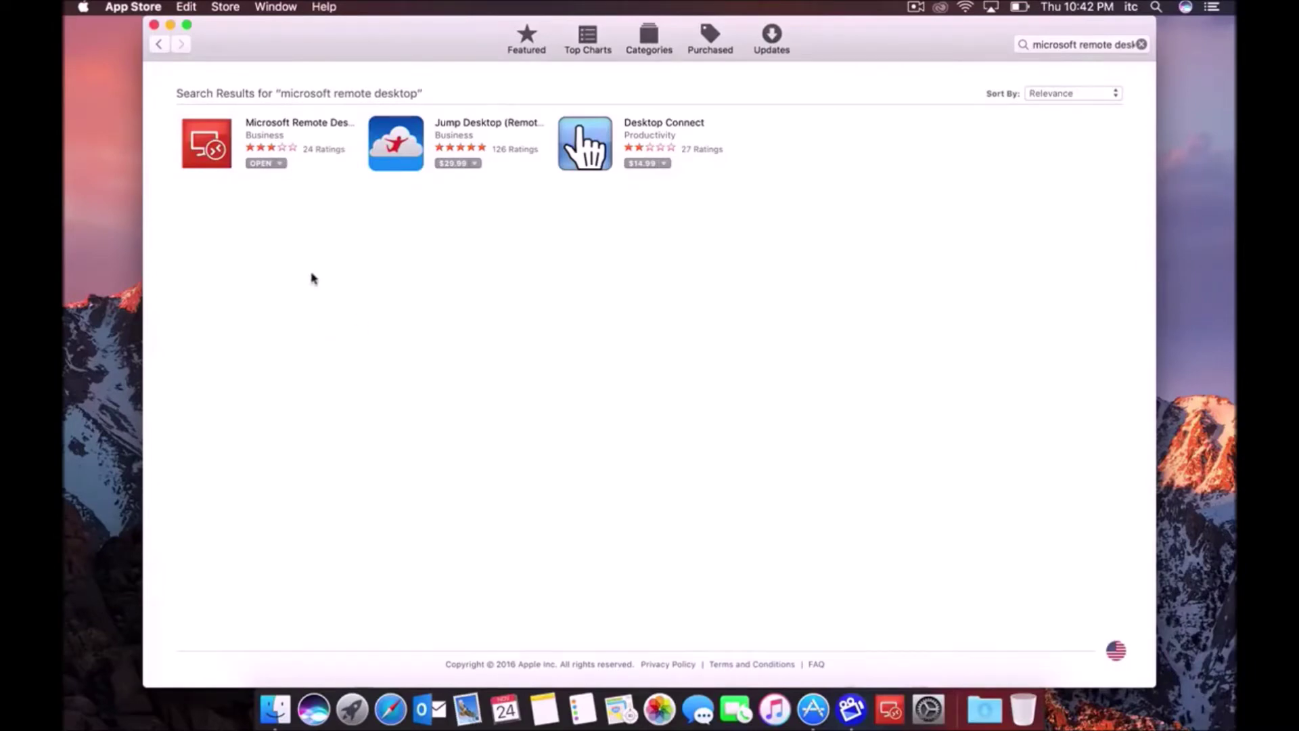
left_click(154, 25)
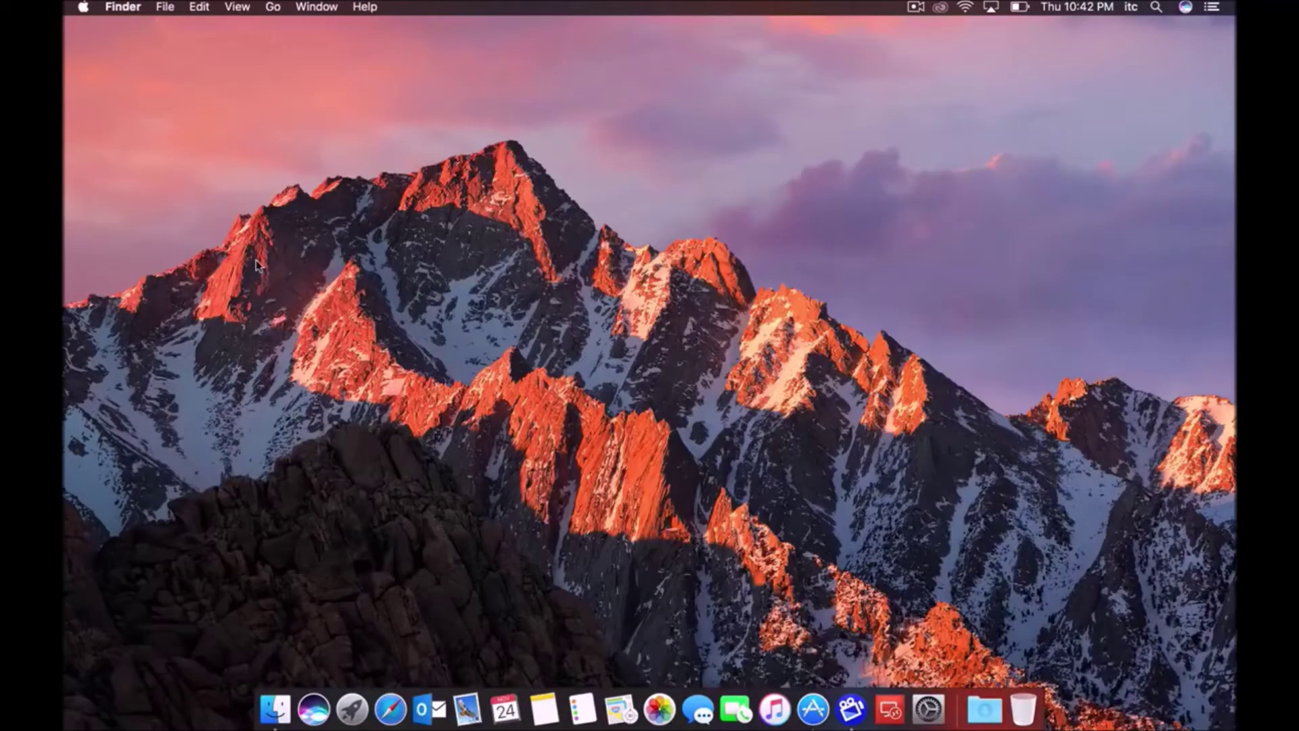
Launch Microsoft Remote Desktop from Finder's Applications folder
left_click(276, 709)
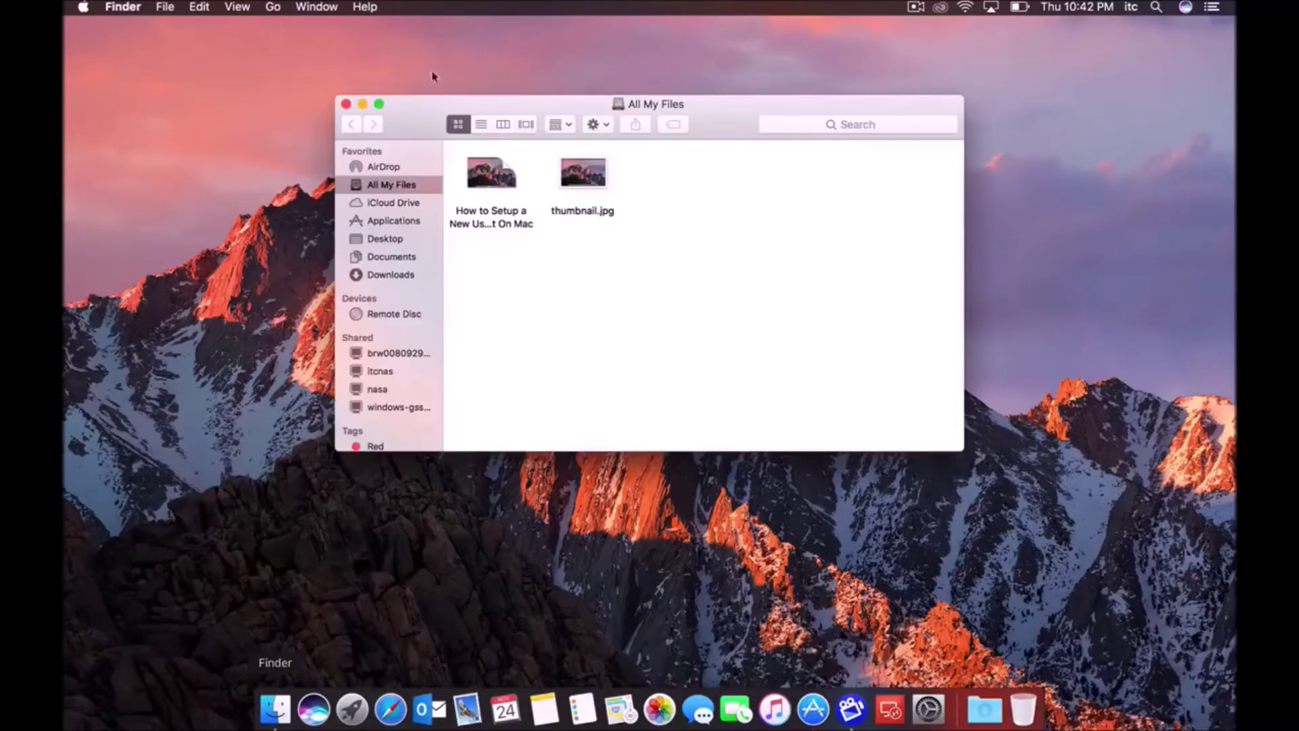
left_click(395, 220)
scroll(514, 315, "down", 2)
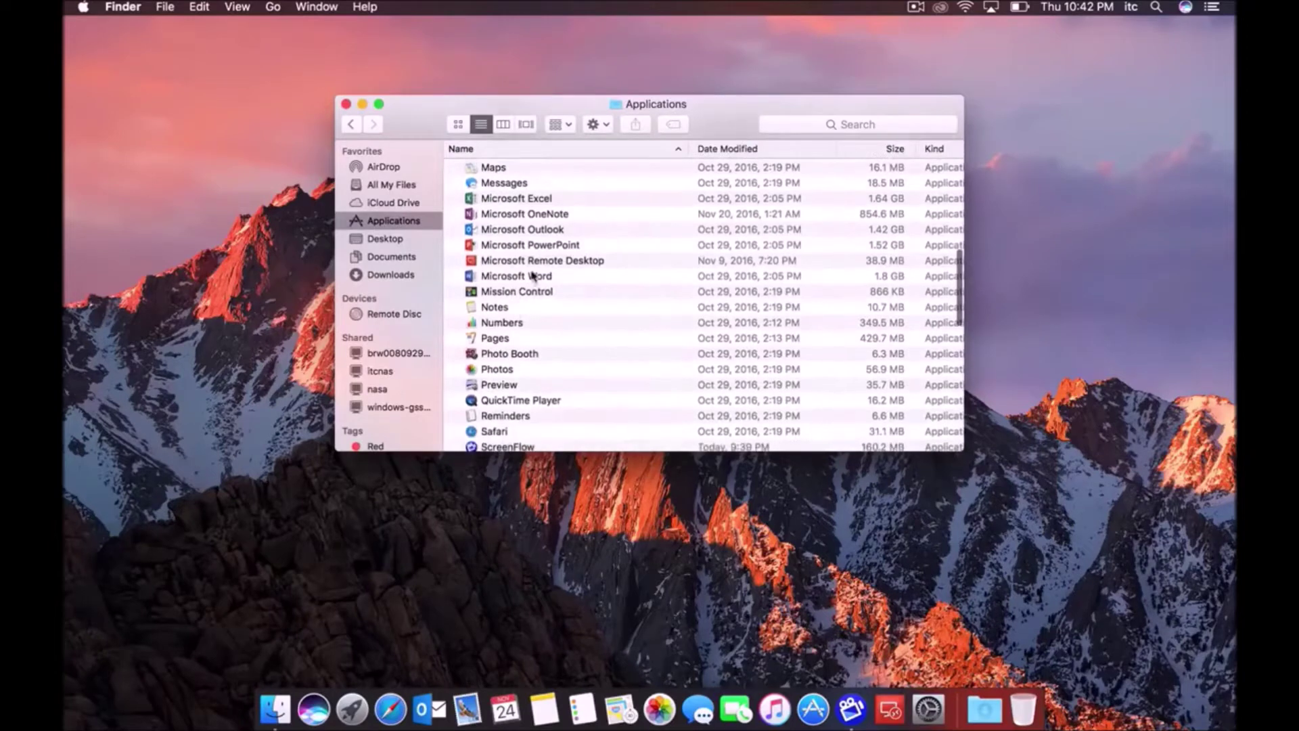
double_click(542, 260)
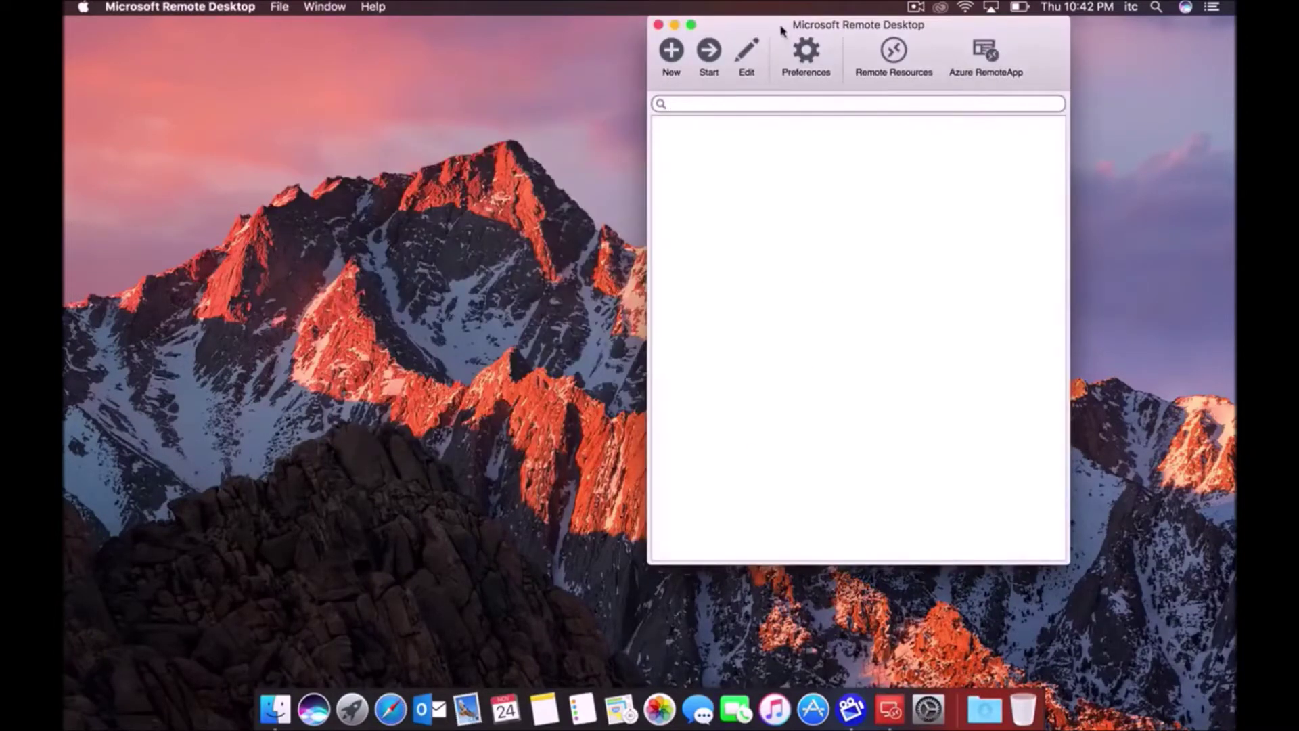
Shift the Remote Desktop window left and create a new remote desktop connection
left_click_drag(777, 34, 621, 34)
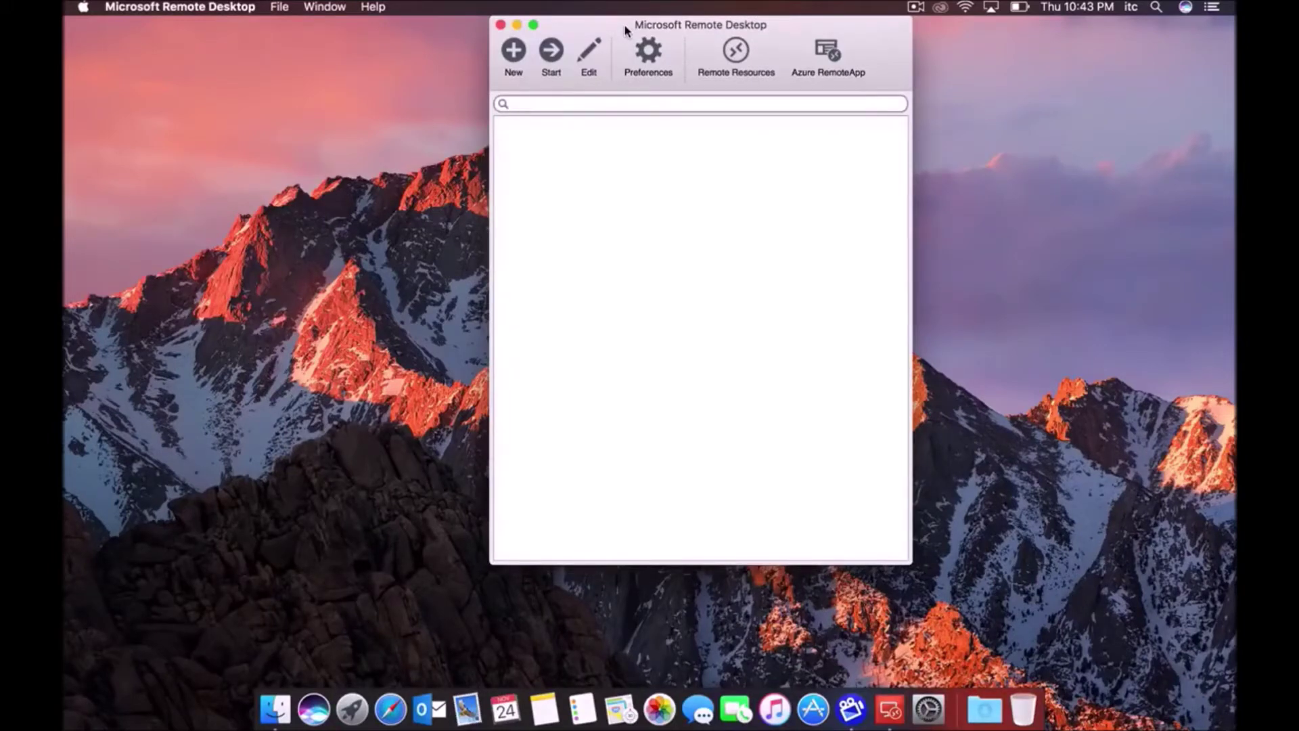
left_click(302, 235)
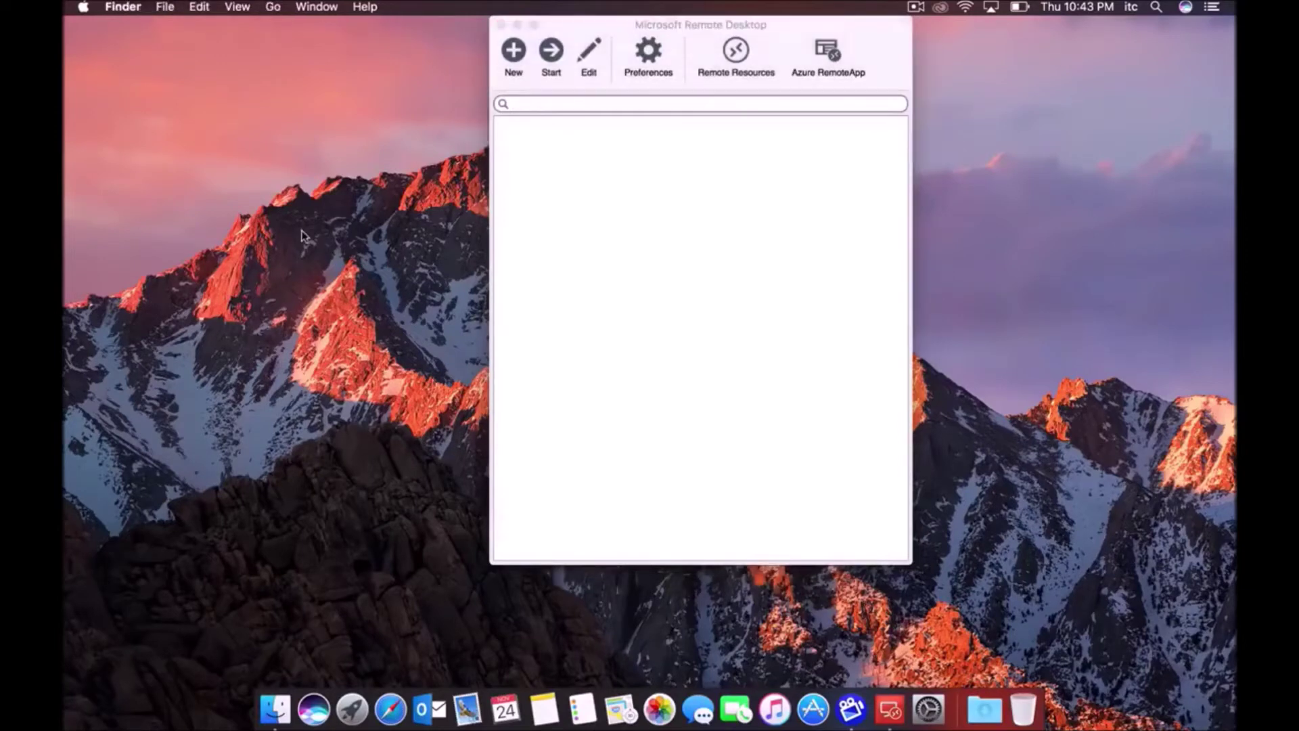
left_click(864, 206)
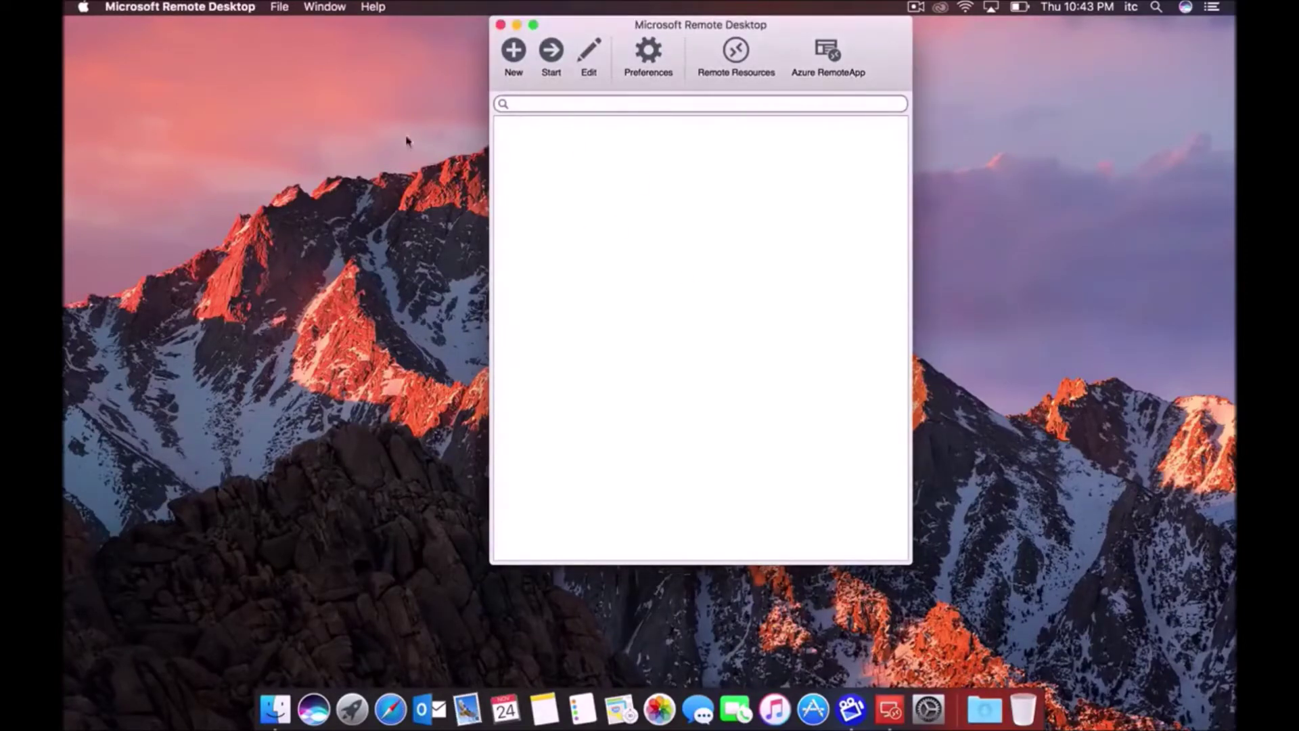
left_click(514, 54)
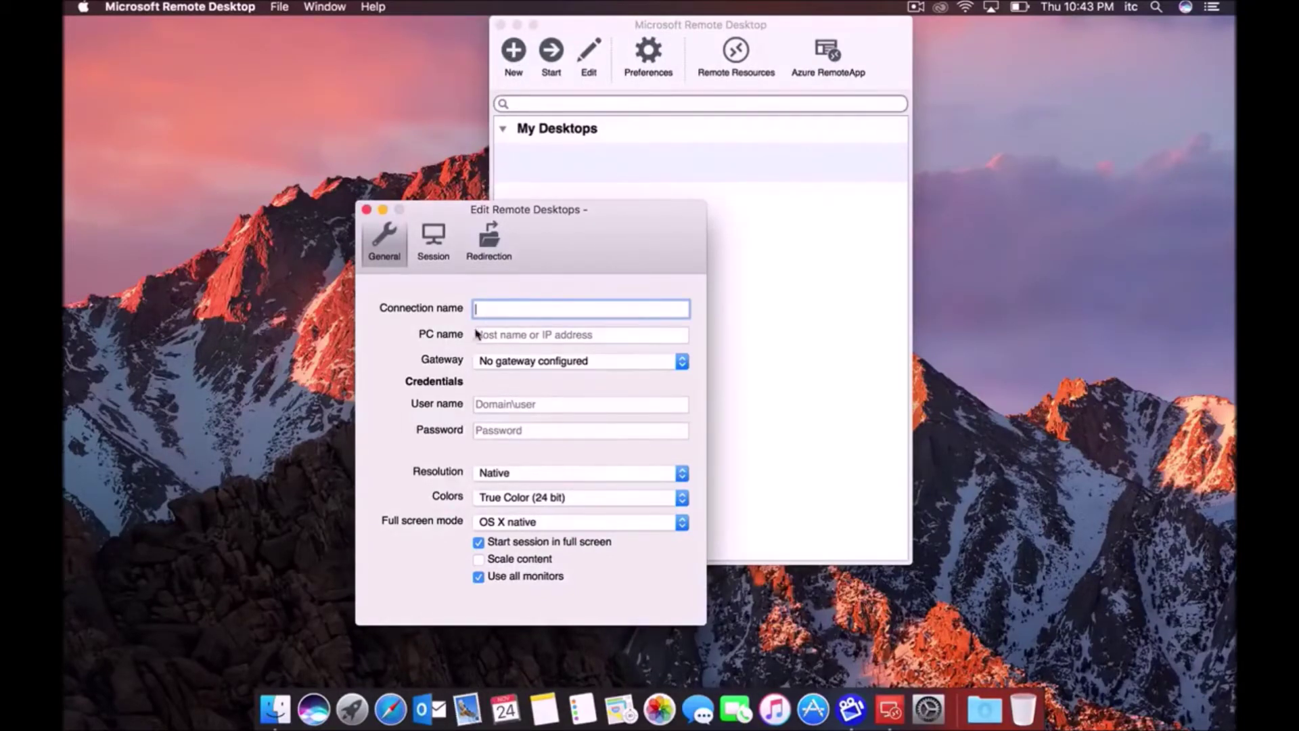
left_click(515, 336)
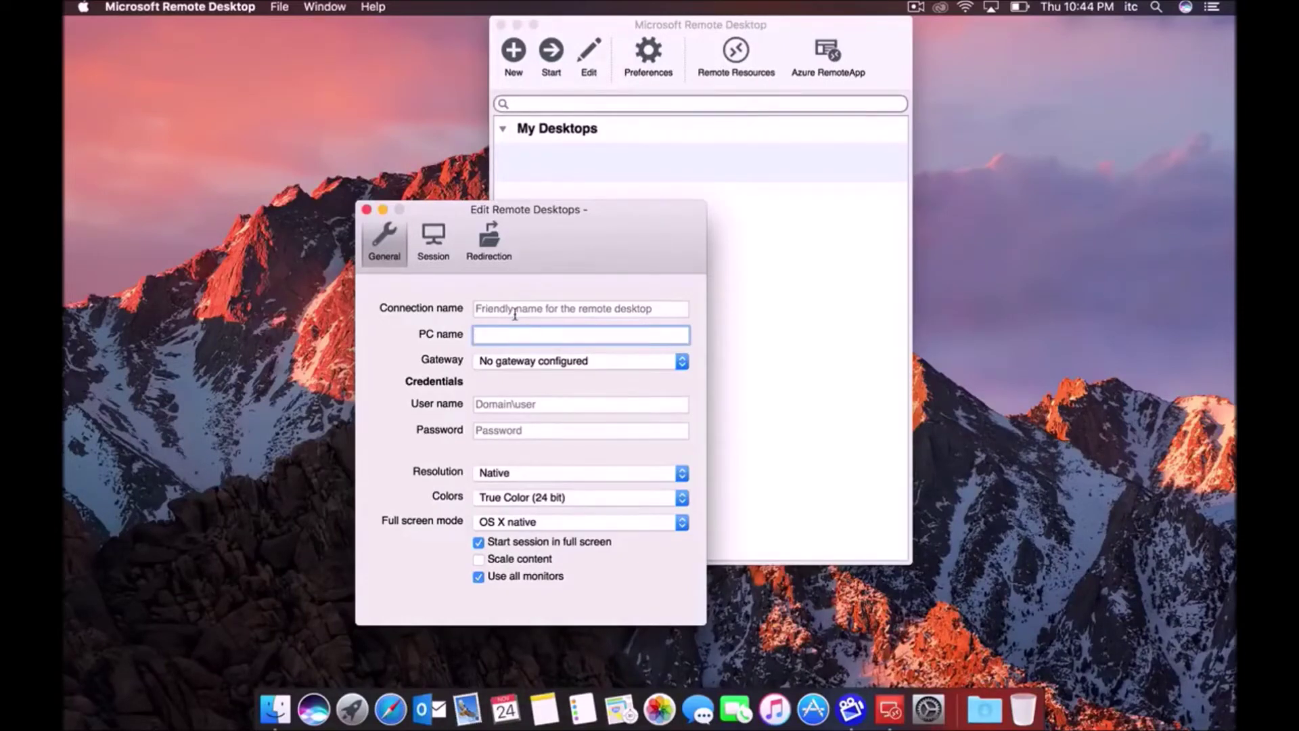
left_click(515, 314)
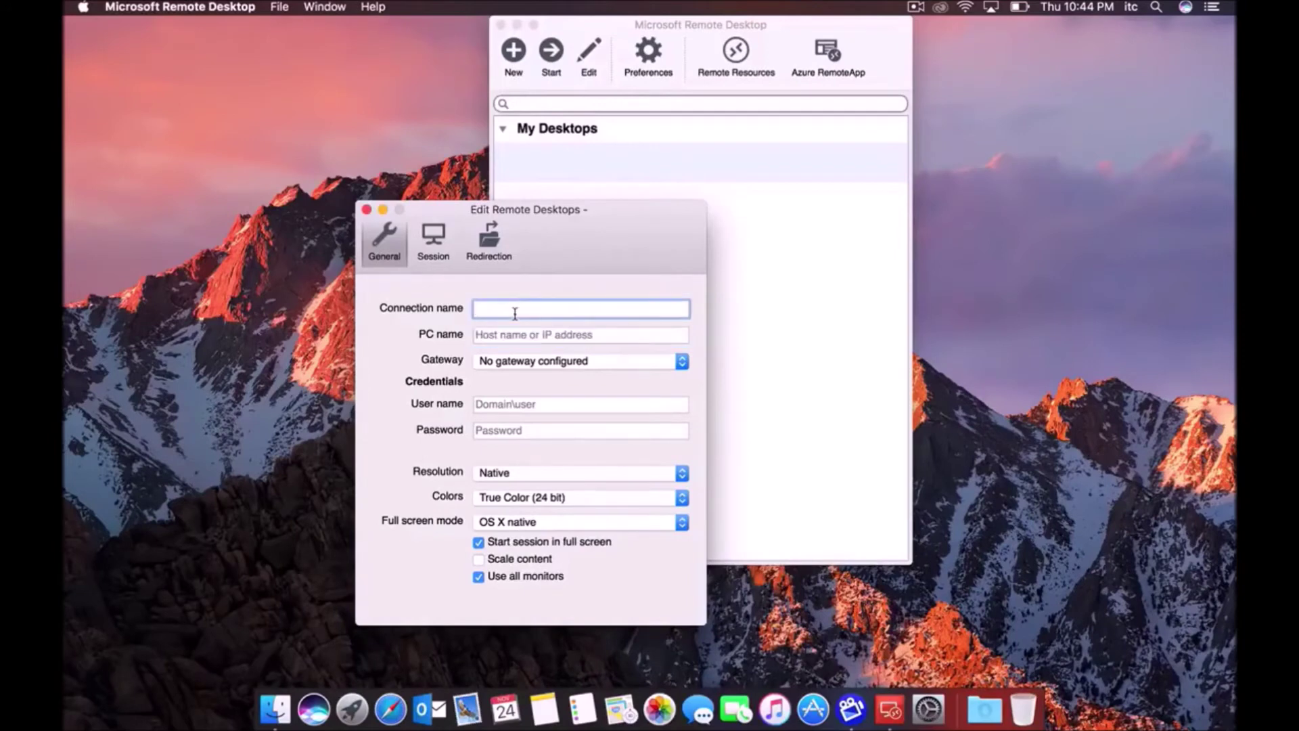
Name the connection 'Test' with PC name 216.58.194.142
type("Test")
left_click(511, 336)
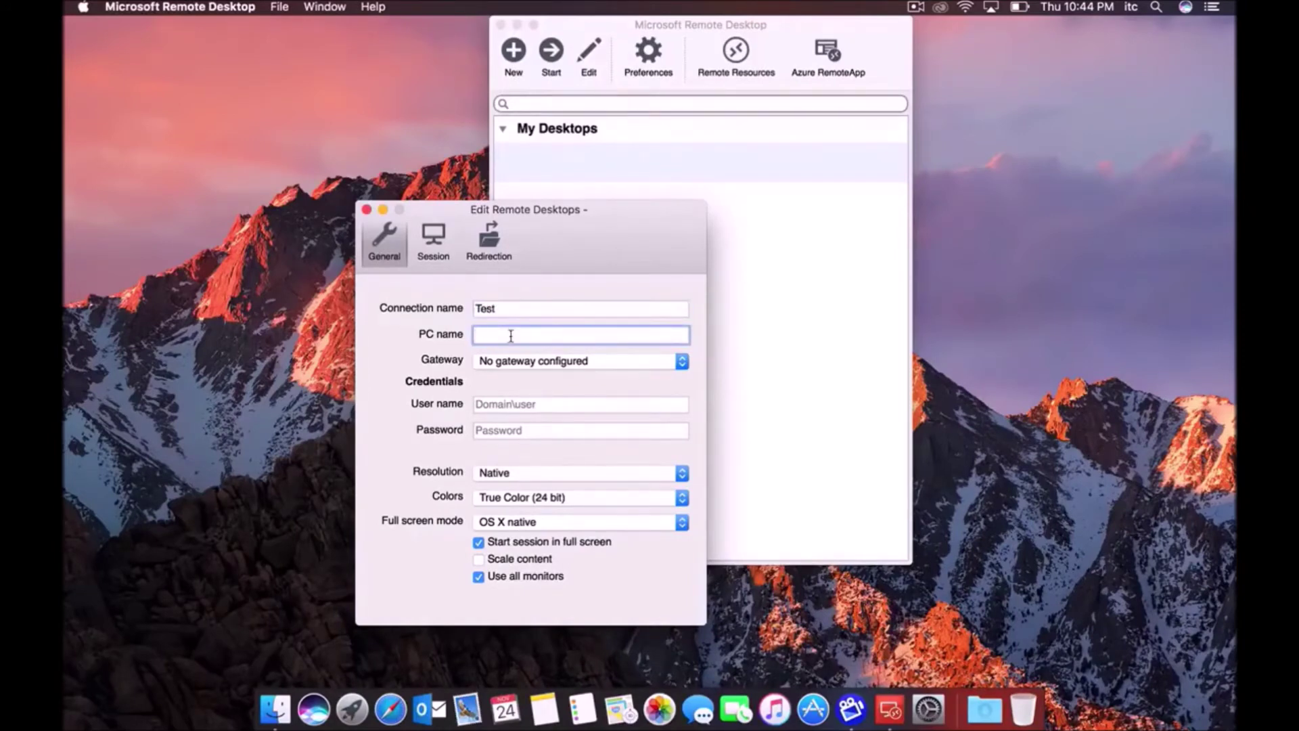
type("216")
type(".58.194.142")
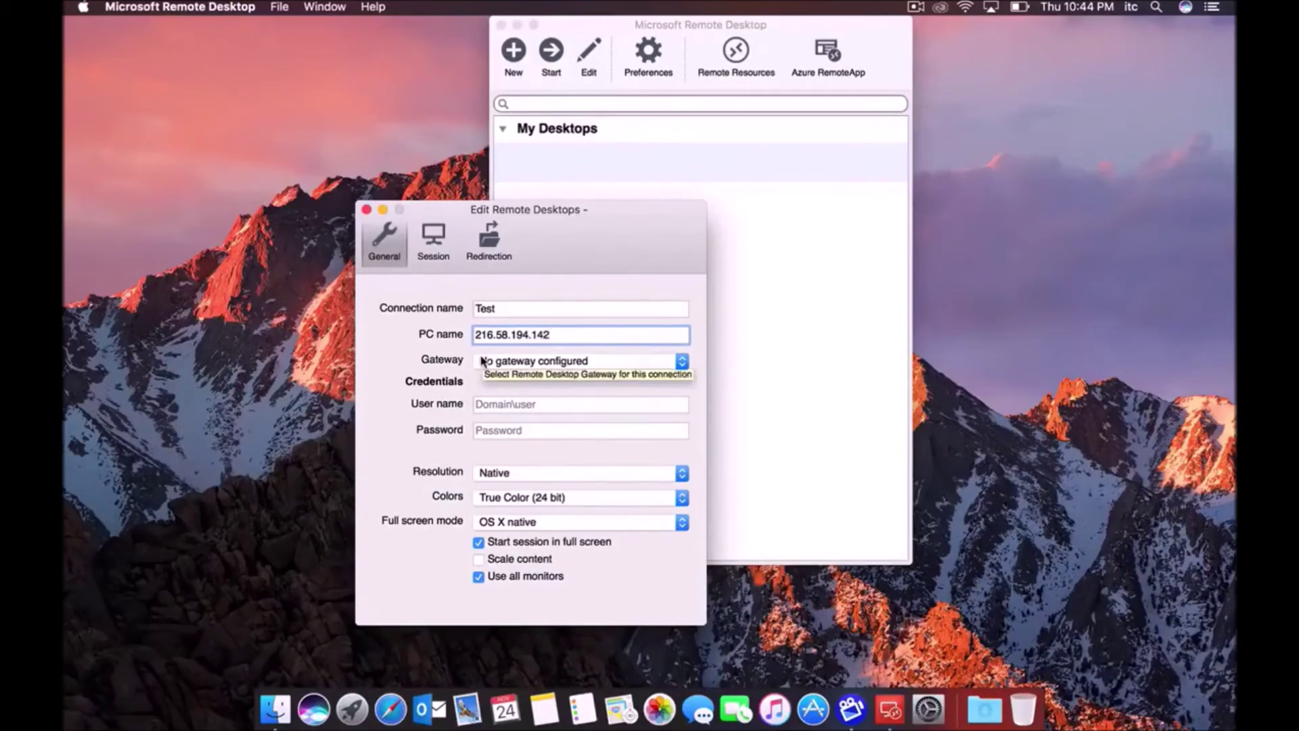
Fill in the account's user name and password in the Credentials fields
left_click(500, 405)
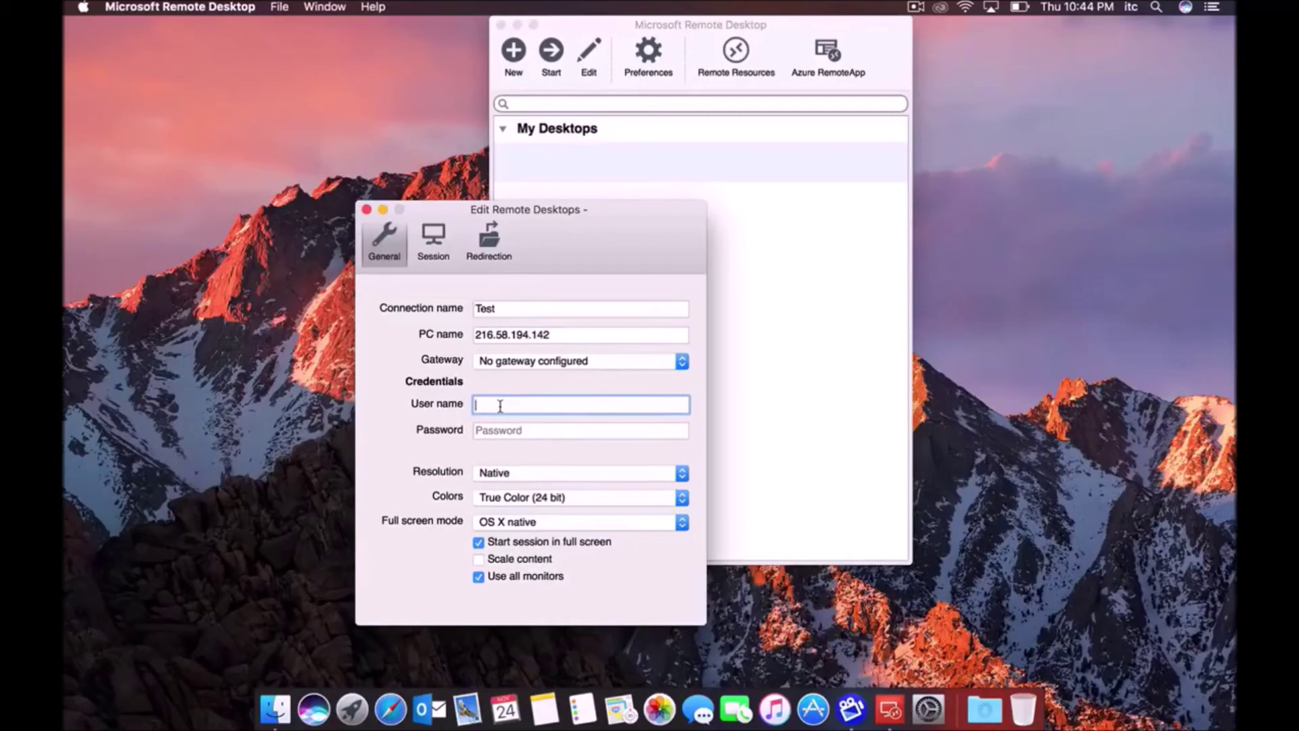
type("itctest.local\\testing")
key("Tab")
type("Password1!")
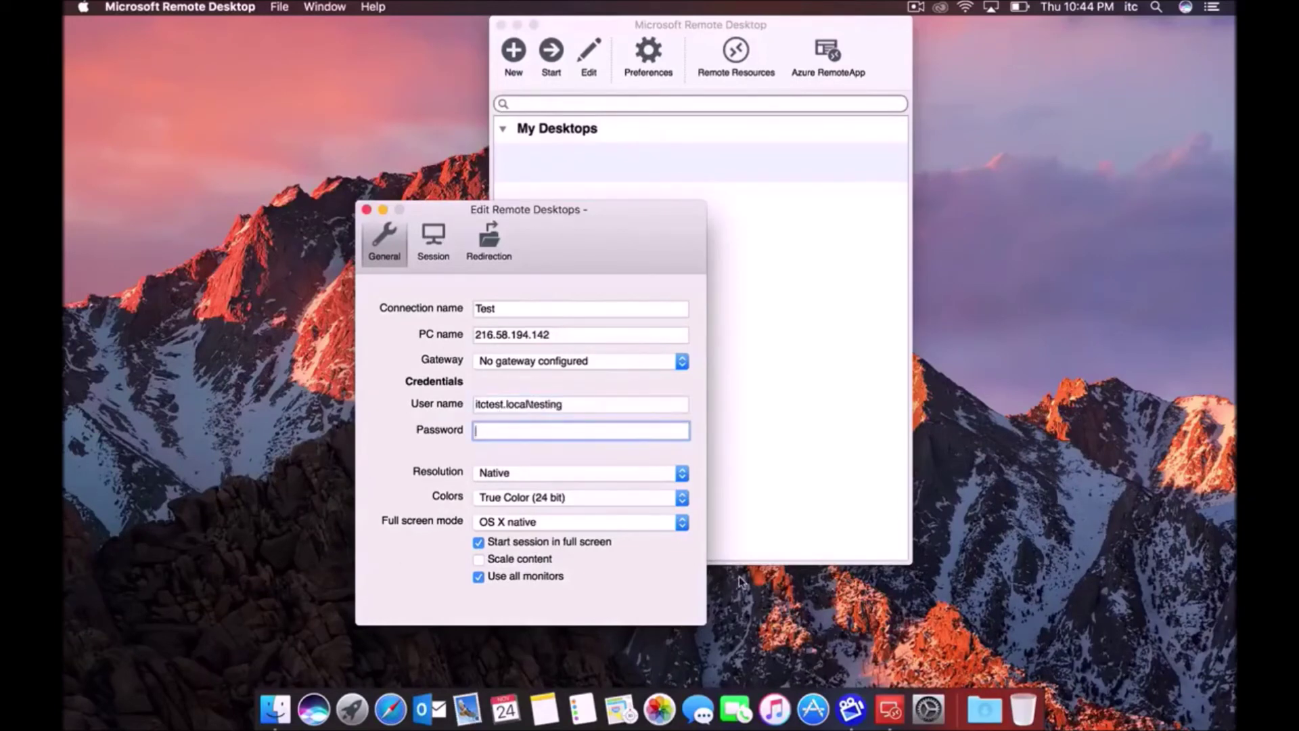
type("Password")
Save the Test connection, select it in My Desktops and try connecting
left_click(366, 209)
left_click(563, 176)
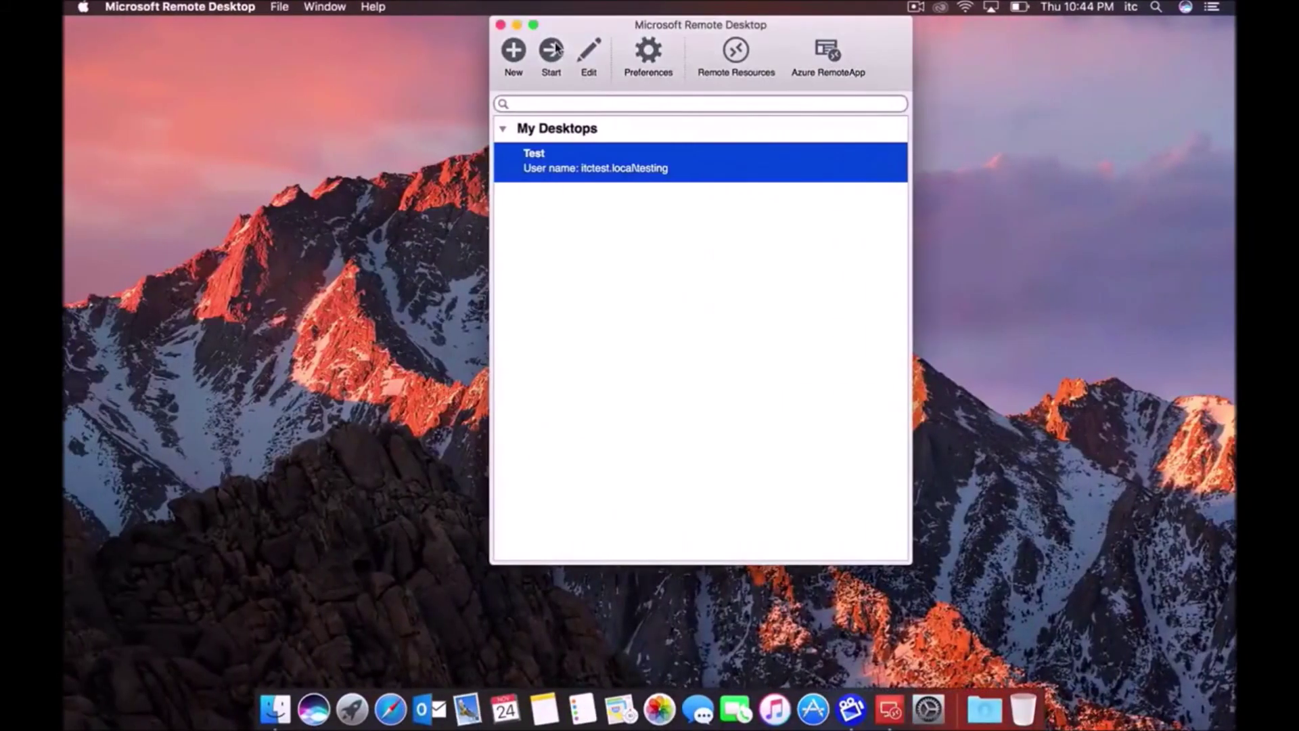
left_click(552, 51)
Reselect the Test connection and open its settings for editing
left_click(562, 319)
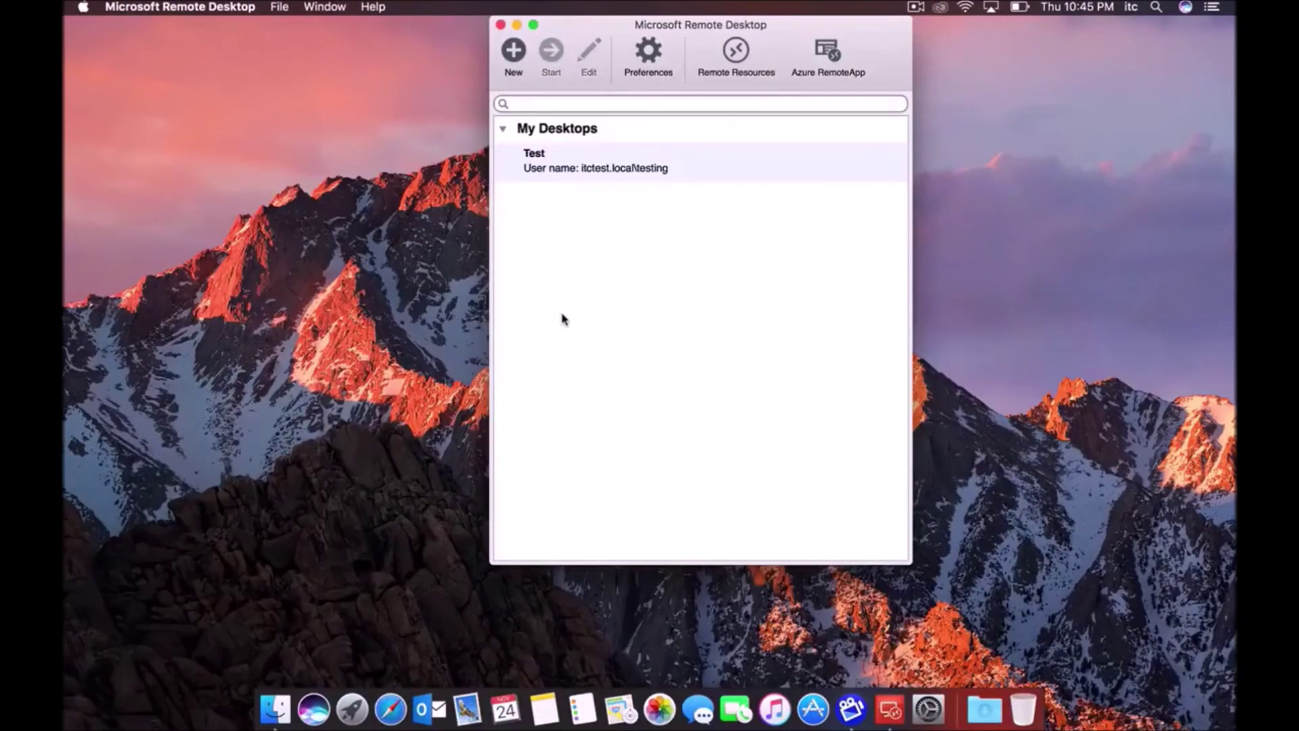
left_click(572, 178)
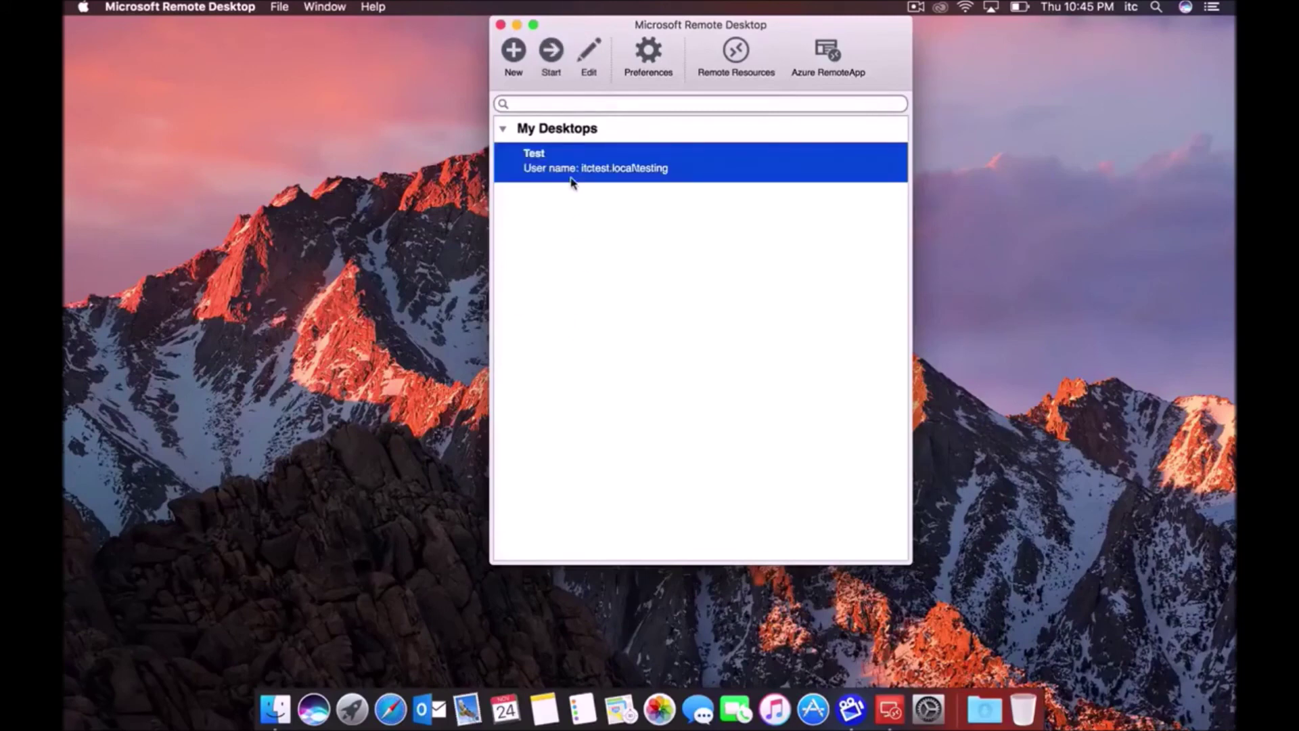
left_click(589, 53)
Check Test's saved PC name, user name and password, moving the dialog aside
left_click_drag(564, 214, 409, 144)
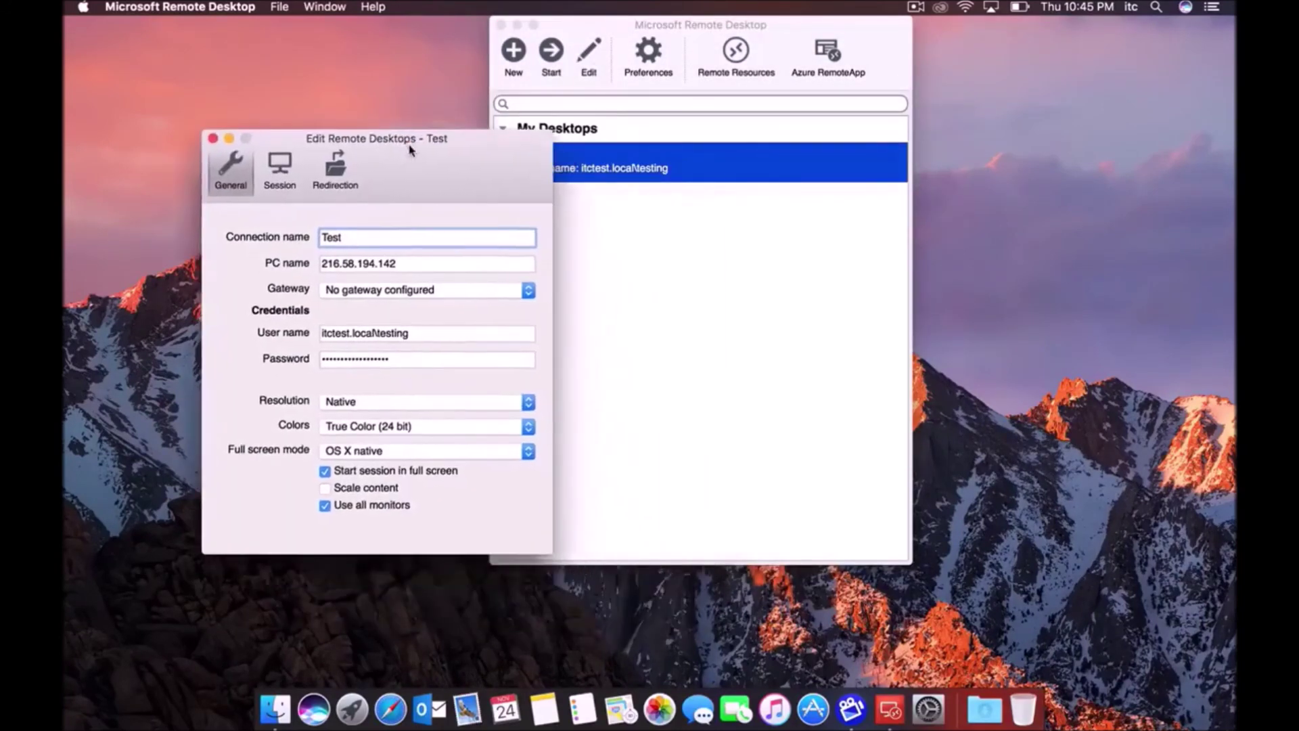
left_click(356, 264)
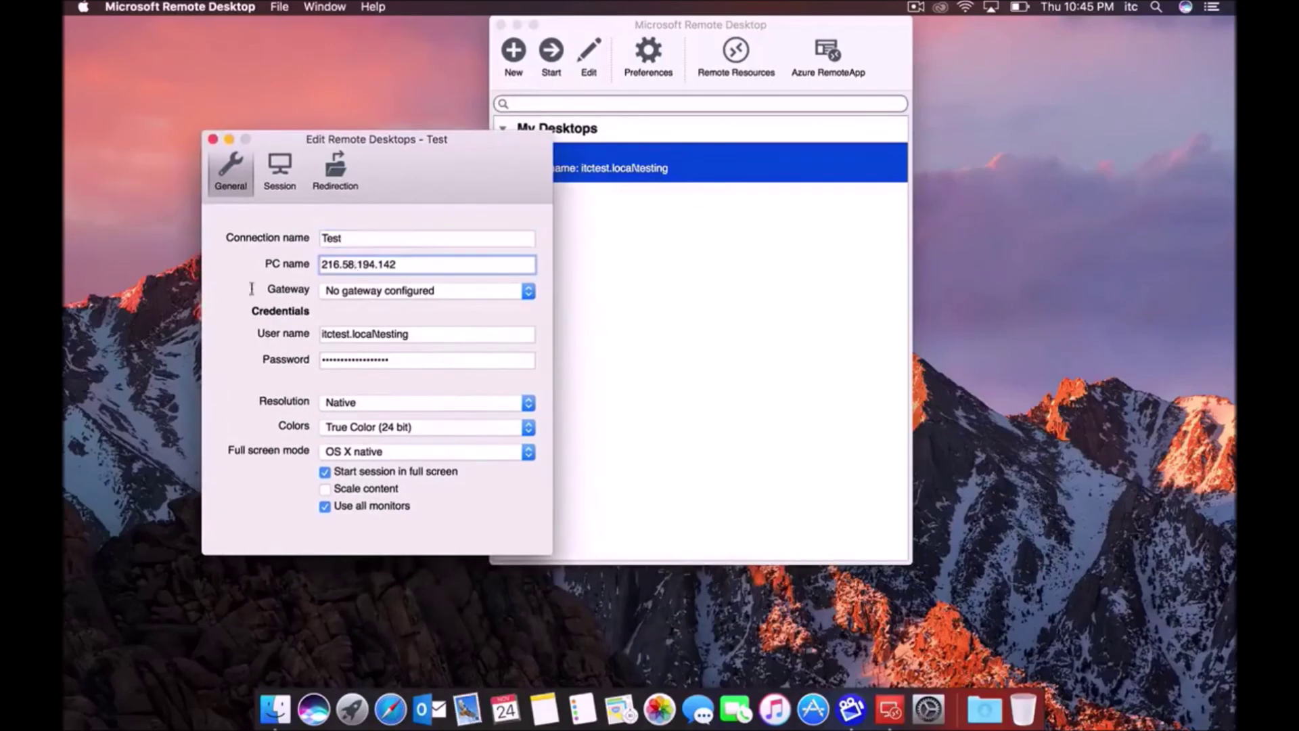
key("super+a")
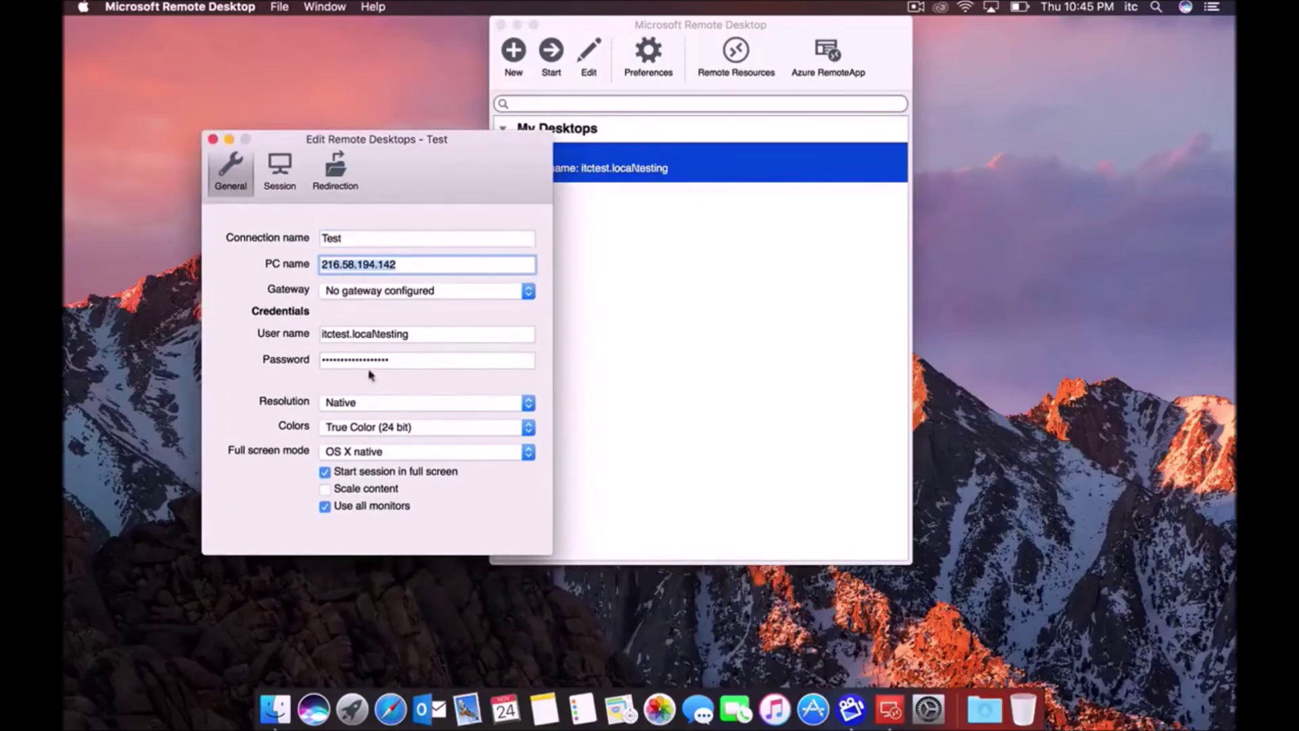
left_click(365, 339)
key("Tab")
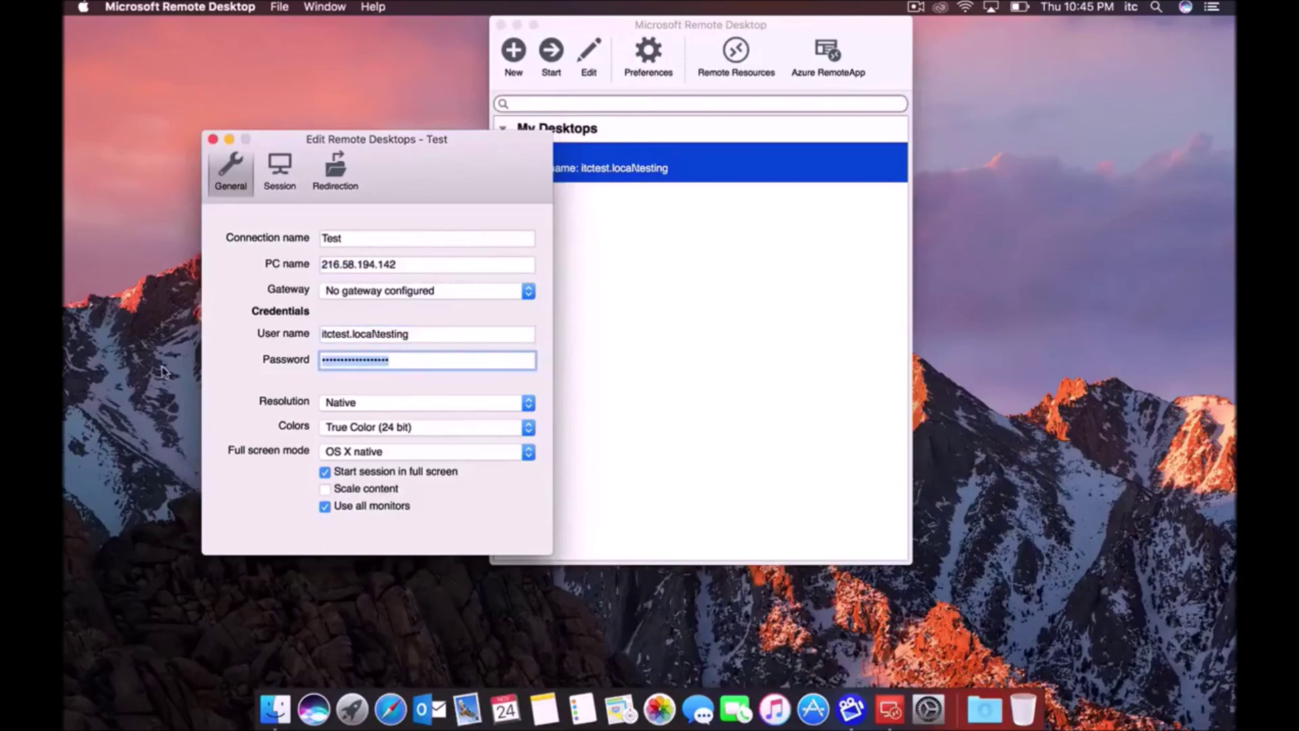
left_click_drag(426, 143, 370, 135)
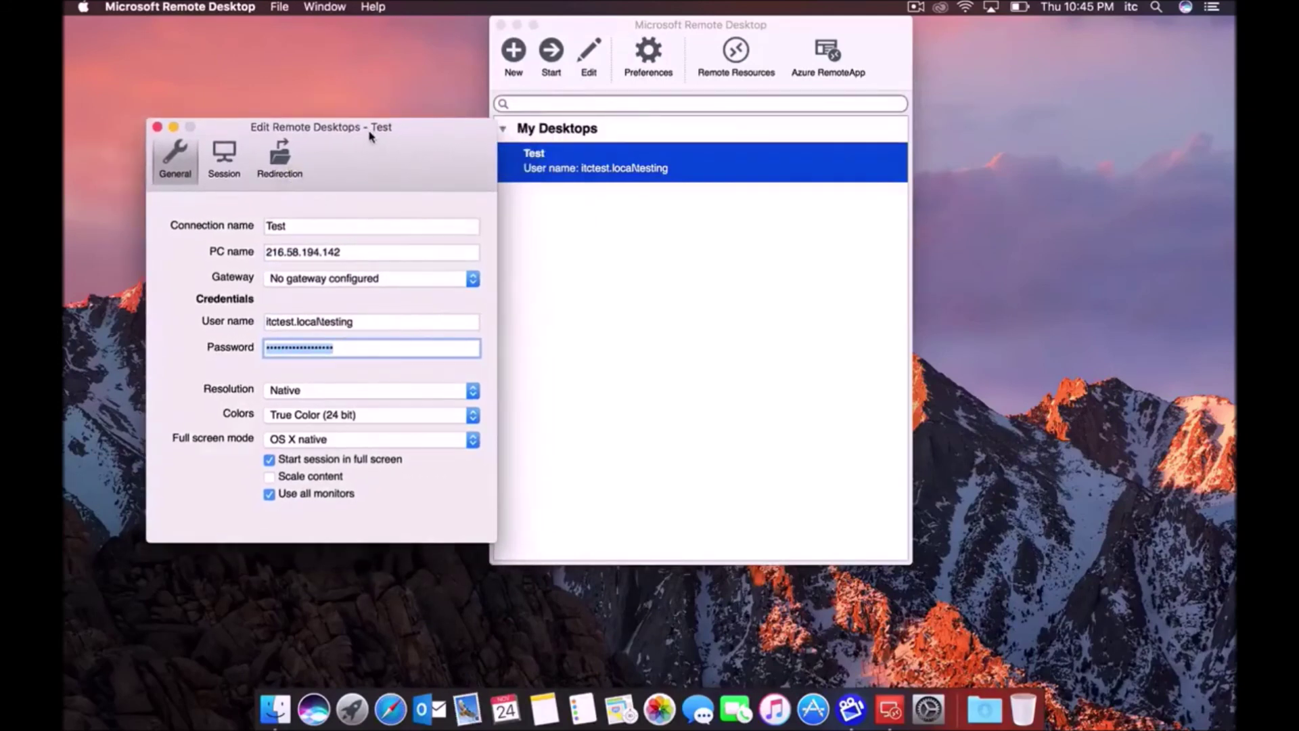